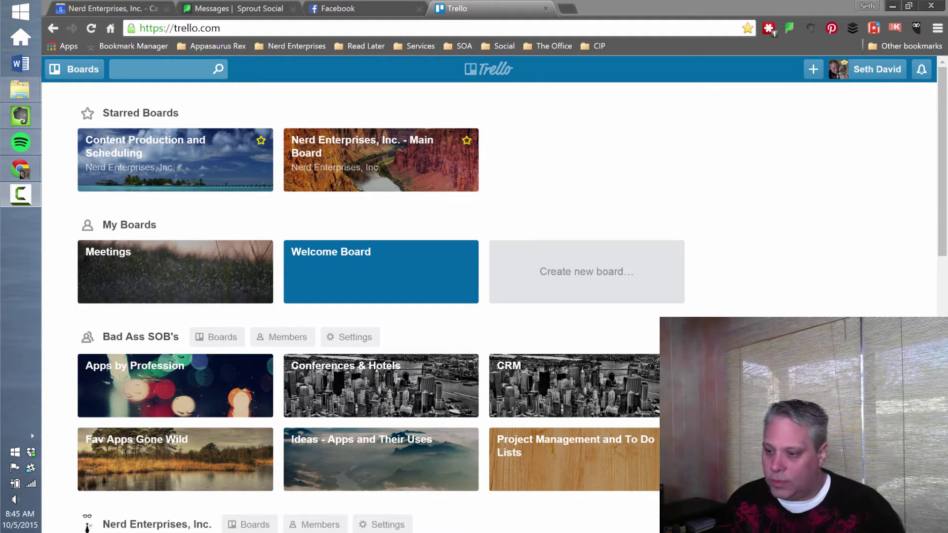
# - Load schoolofANSWERS.com in a new tab from the SOA bookmarks folder
pyautogui.click(565, 10)
pyautogui.click(464, 46)
pyautogui.click(469, 62)
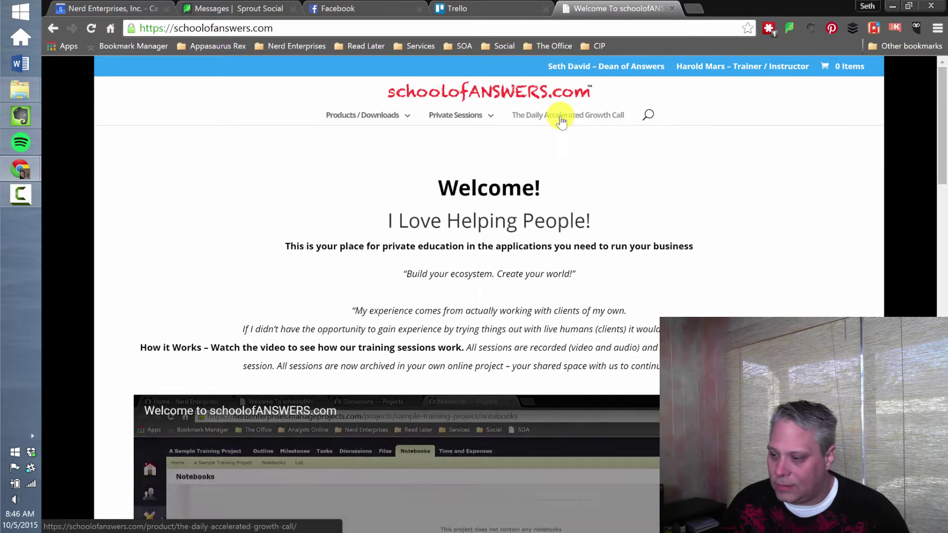
# - Go to The Daily Accelerated Growth Call page via the site's top menu
pyautogui.click(561, 114)
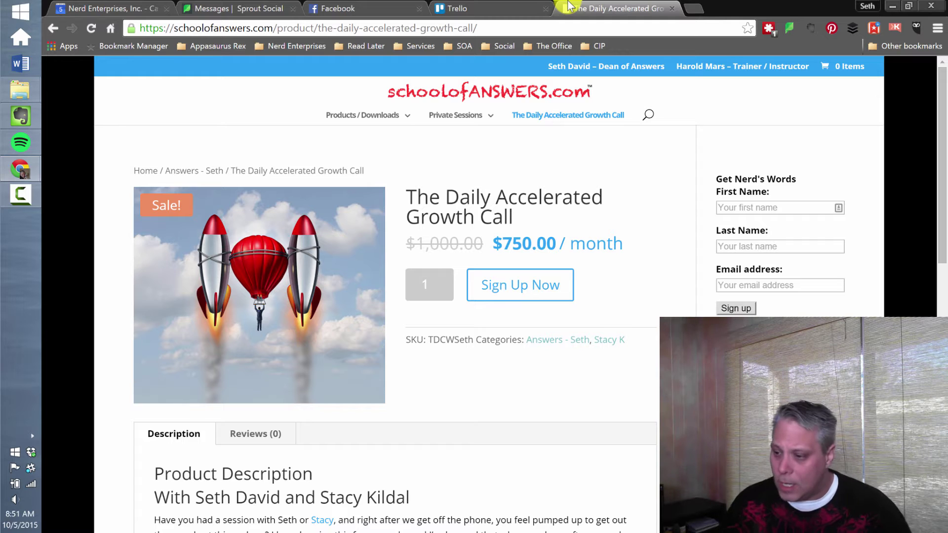
# - Open the Nerd Enterprises, Inc. - Main Board in its own tab and view its lists
pyautogui.click(510, 9)
pyautogui.rightClick(345, 139)
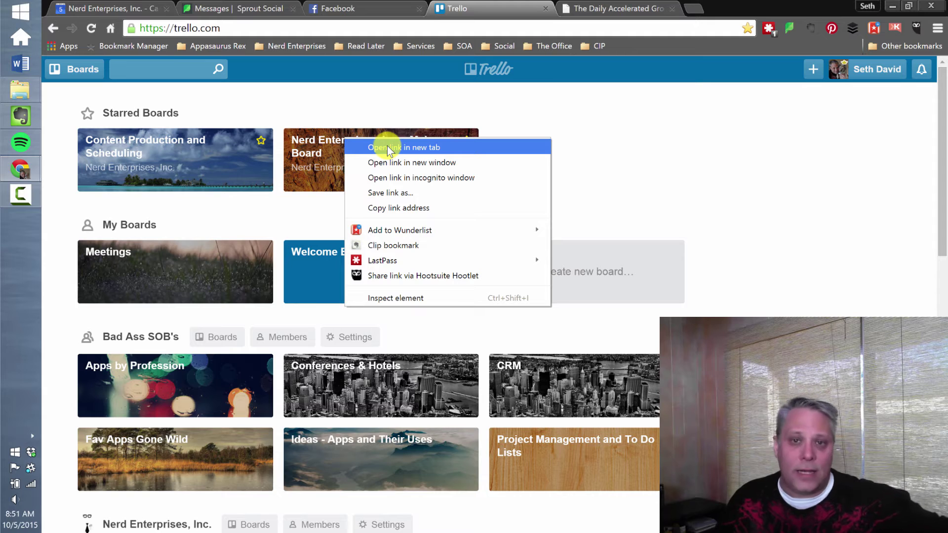
pyautogui.click(387, 147)
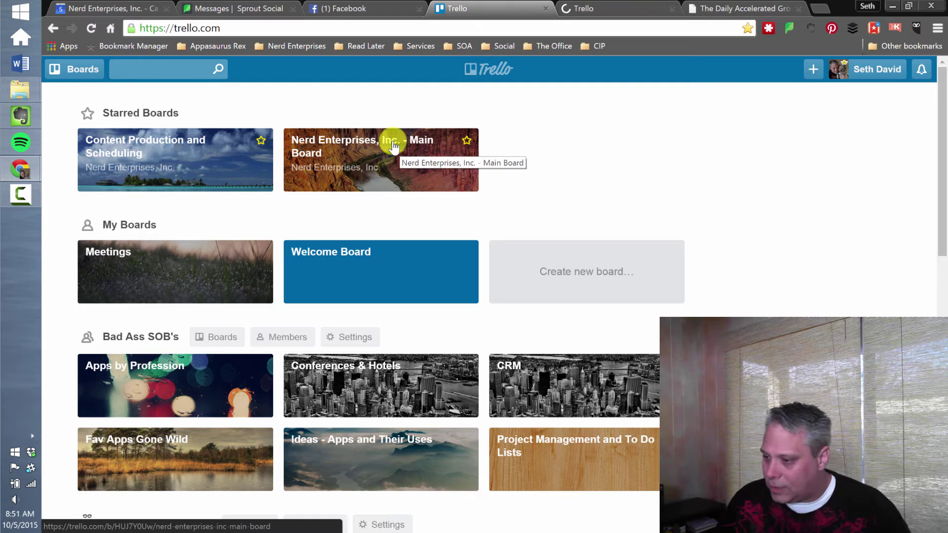
pyautogui.click(595, 9)
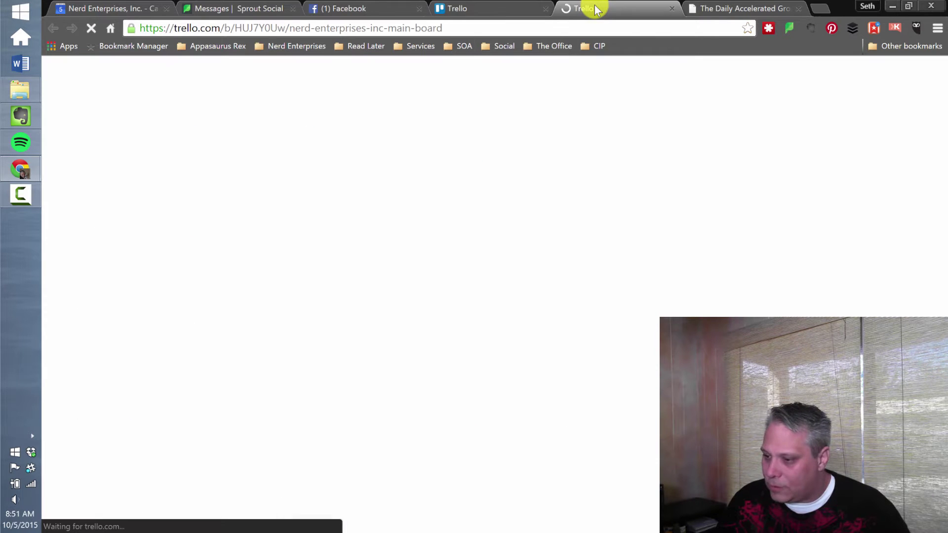
pyautogui.click(493, 7)
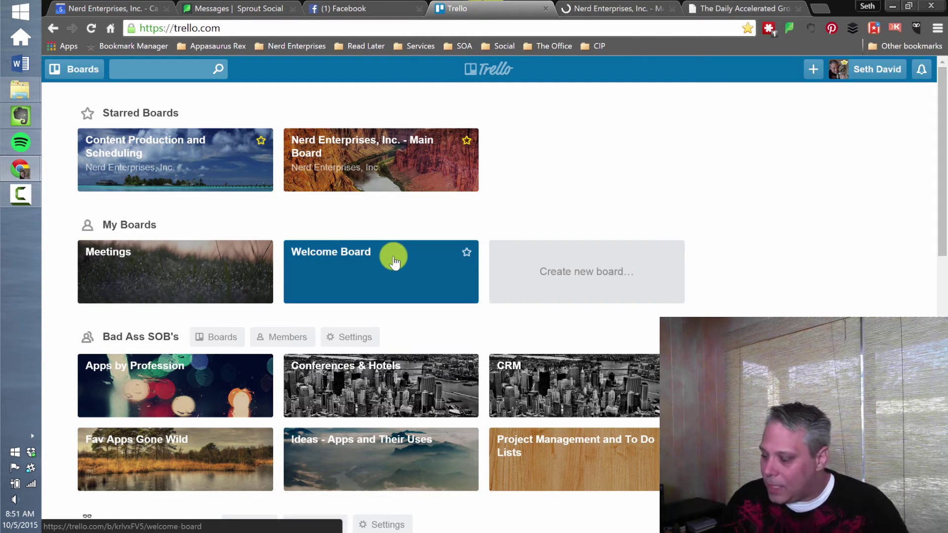
pyautogui.click(601, 8)
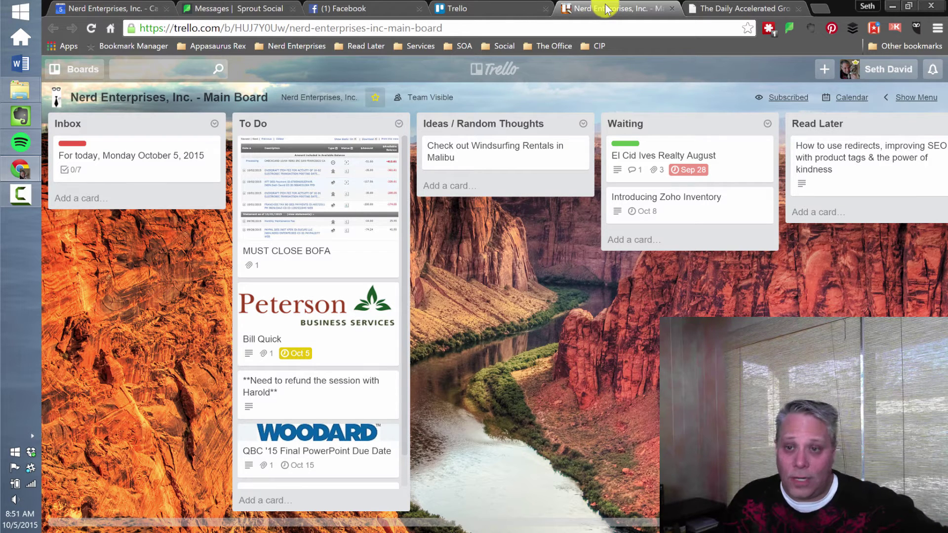
# - Open the Content Production and Scheduling board in a new tab and view its lists
pyautogui.click(474, 8)
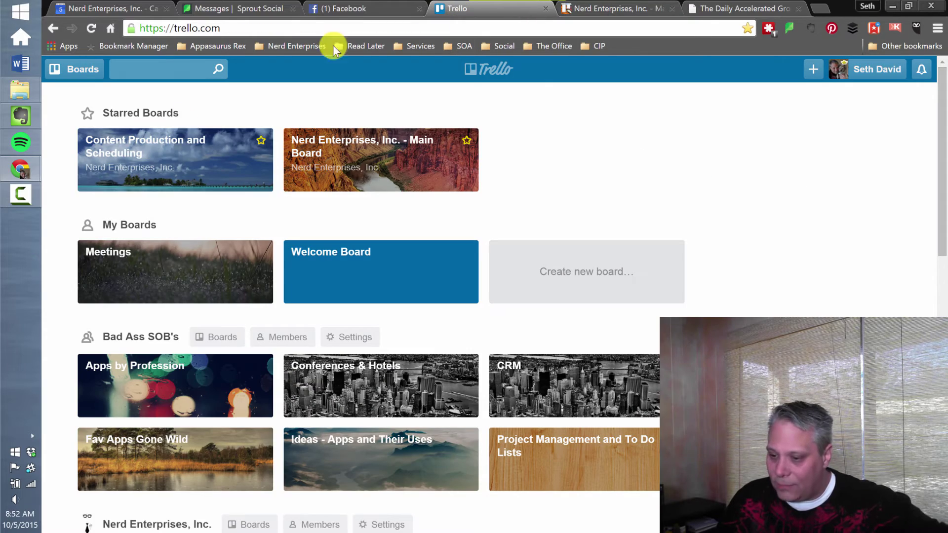
pyautogui.rightClick(156, 144)
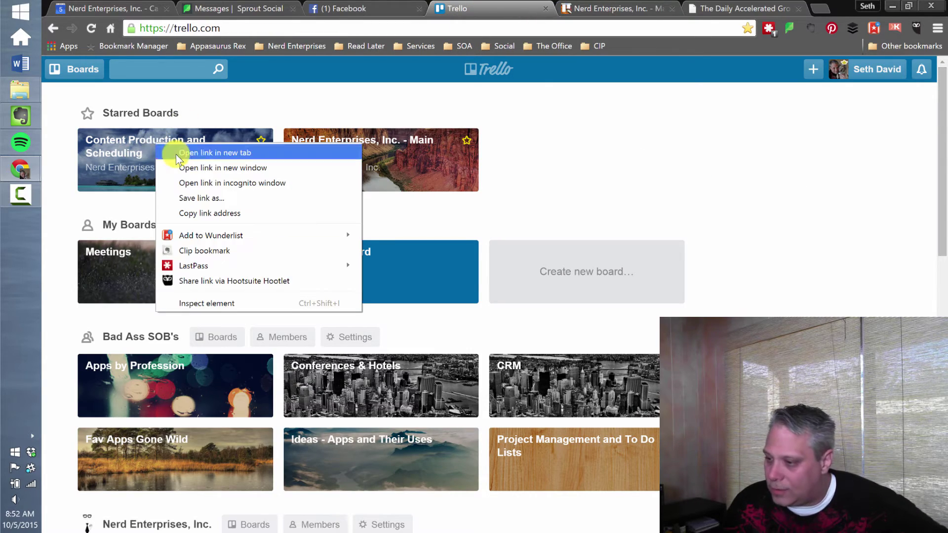
pyautogui.click(176, 155)
pyautogui.click(566, 13)
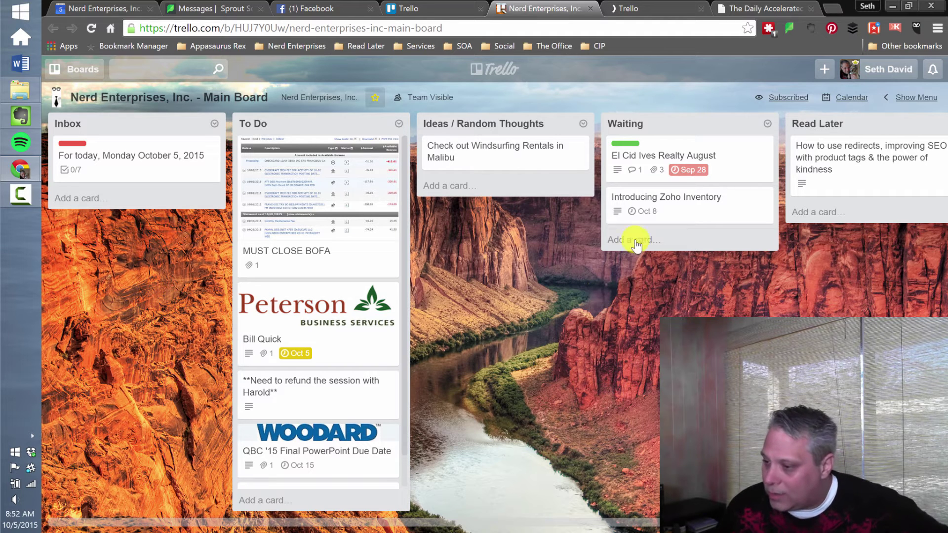
pyautogui.click(652, 9)
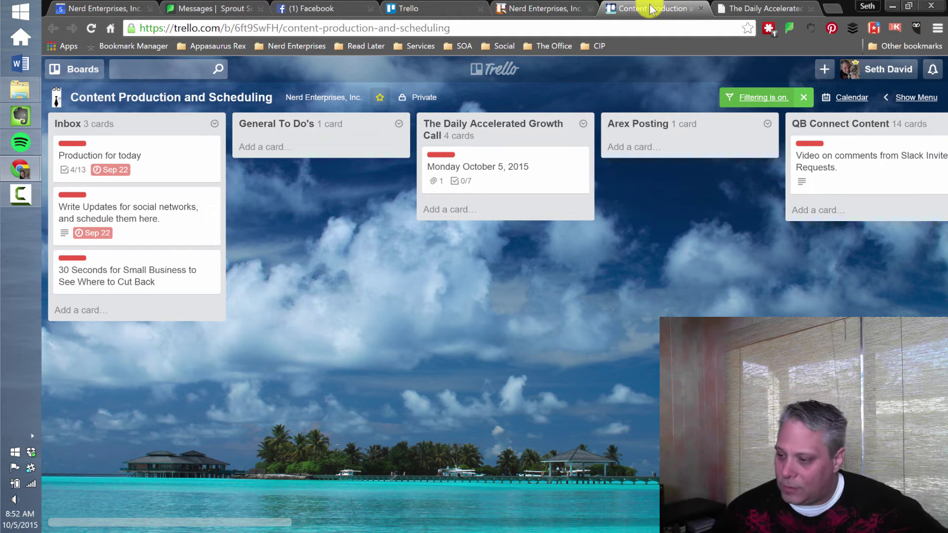
# - Check the Main Board, then return to the Content Production and Scheduling board
pyautogui.click(547, 7)
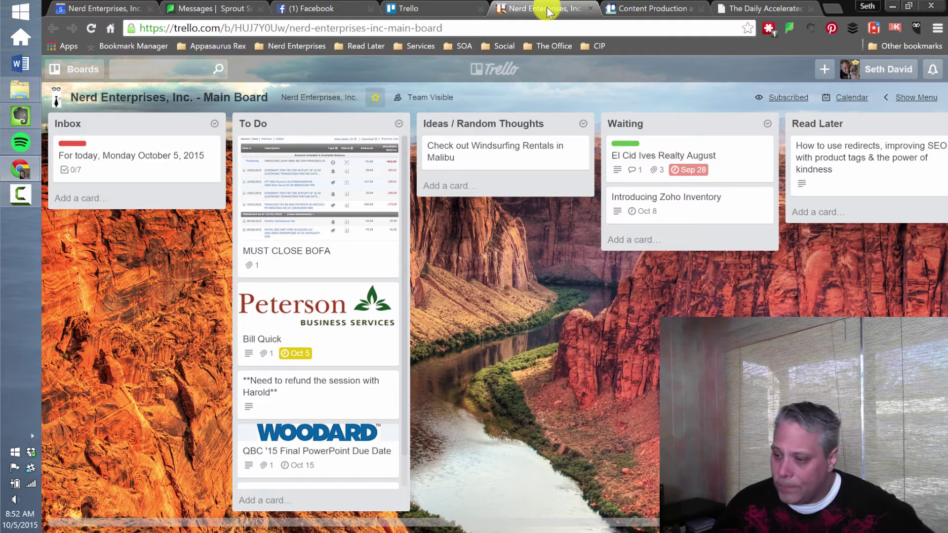
pyautogui.click(635, 11)
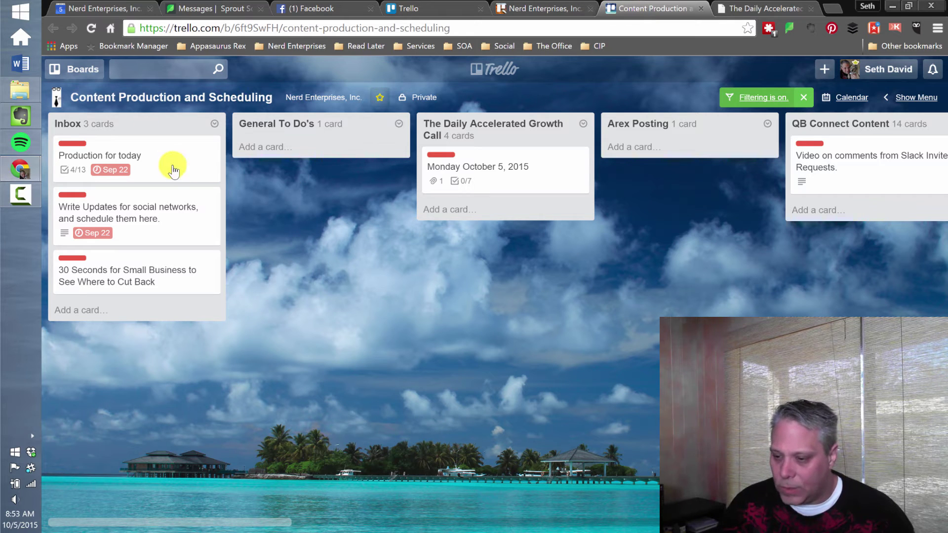
# - Open the Production for today card, review its Today's Production checklist, and close it
pyautogui.click(152, 155)
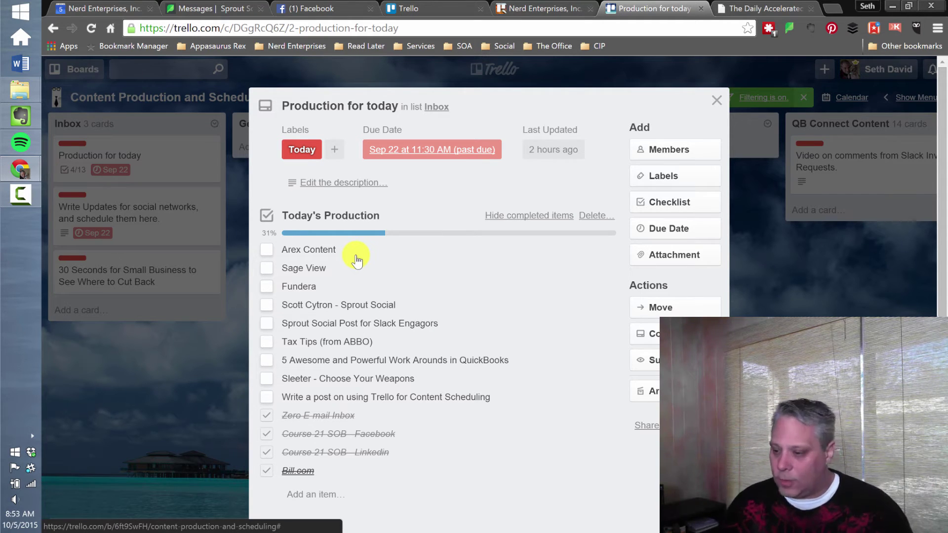
pyautogui.click(716, 100)
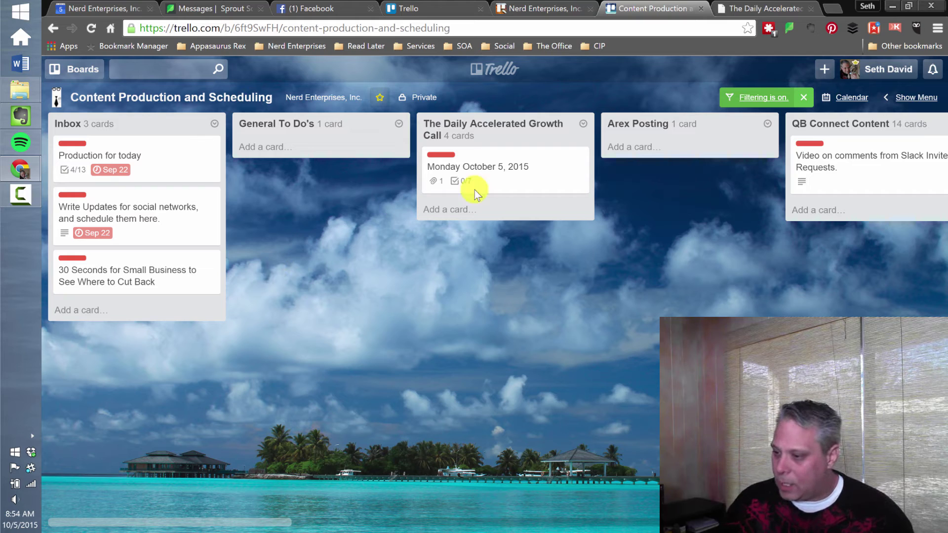
# - Show the Main Board with its 'For today, Monday October 5, 2015' Inbox card
pyautogui.click(547, 8)
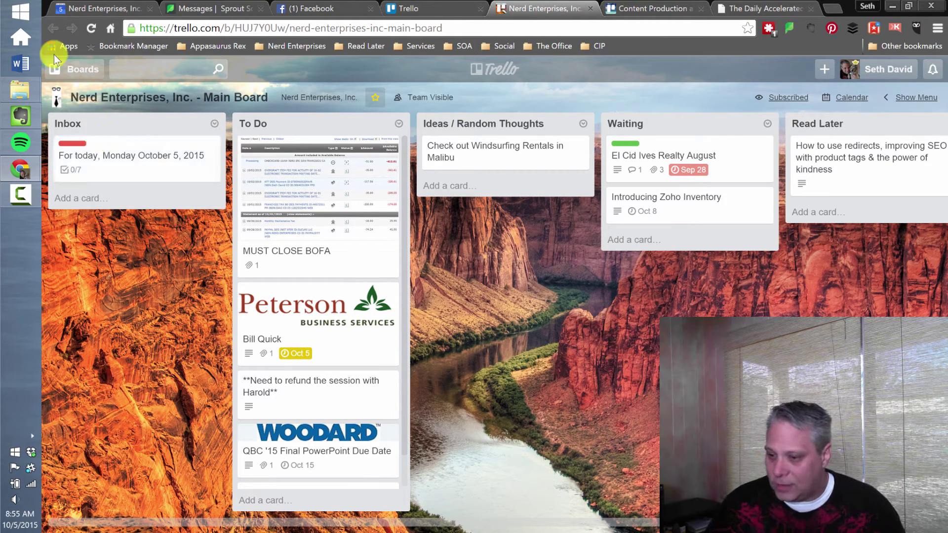
# - Show Google Calendar's Day view for Monday, Oct 5, 2015
pyautogui.click(100, 10)
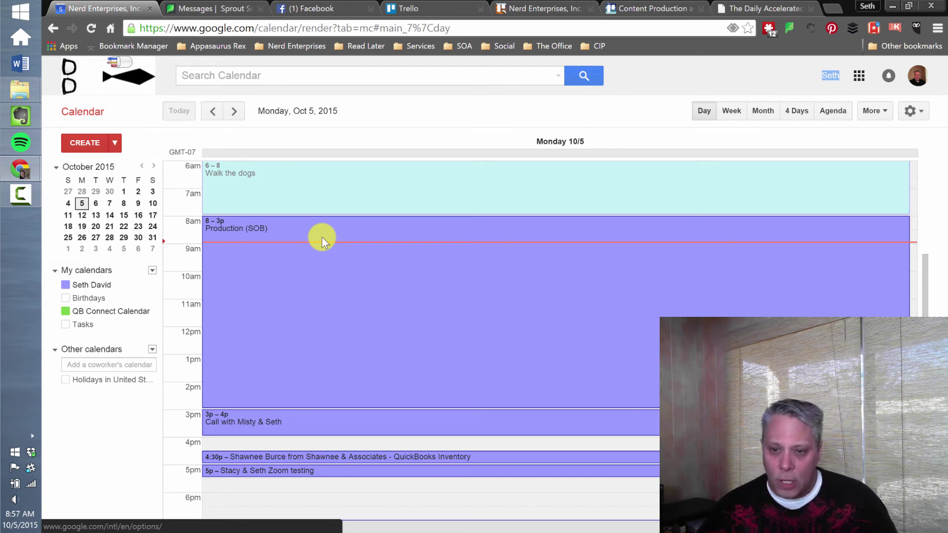
# - Review the Monday, Oct 5 schedule around the 8am–3pm Production (SOB) block
pyautogui.moveTo(322, 242)
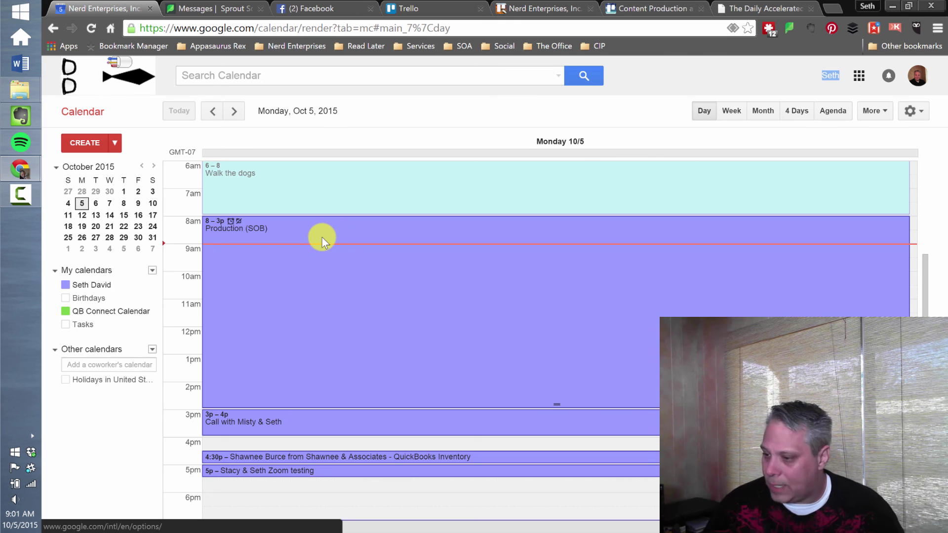
pyautogui.click(644, 7)
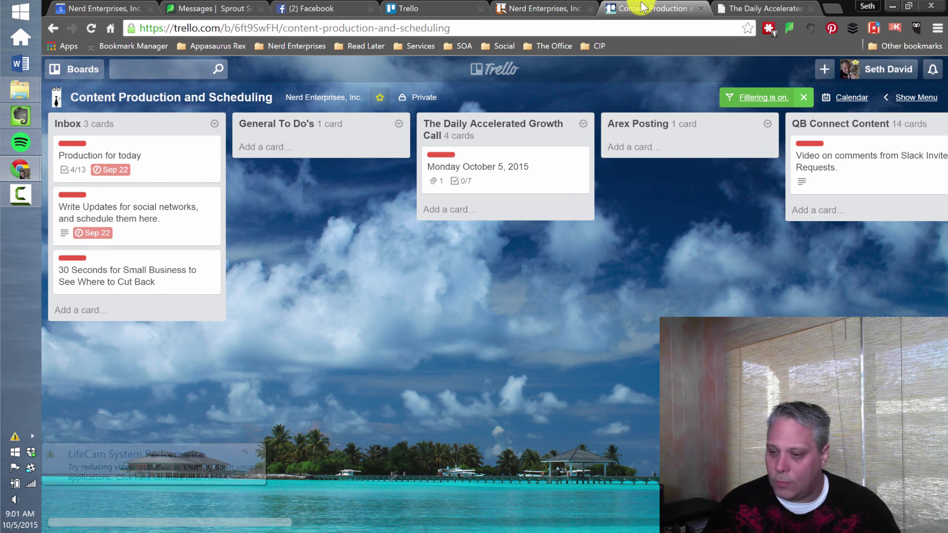
pyautogui.hscroll(5, 650, 287)
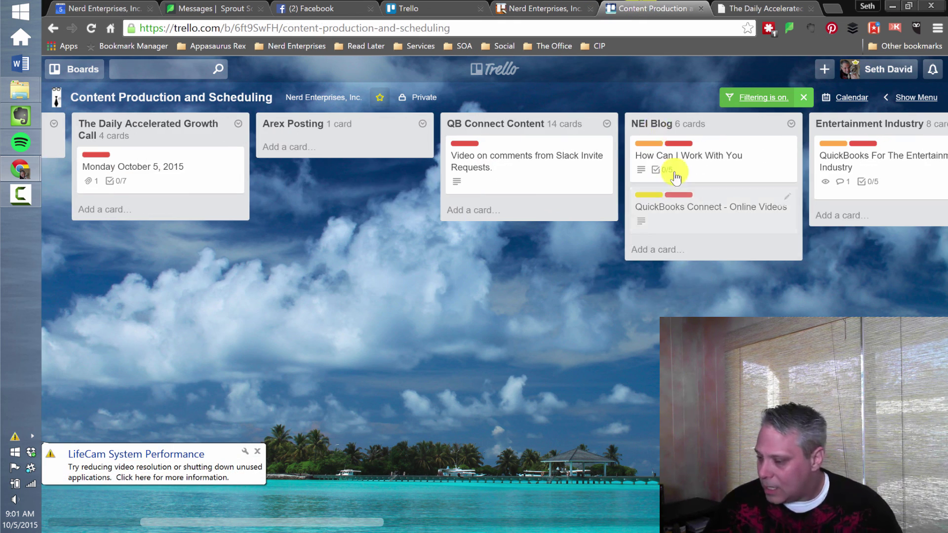
pyautogui.hscroll(5, 623, 148)
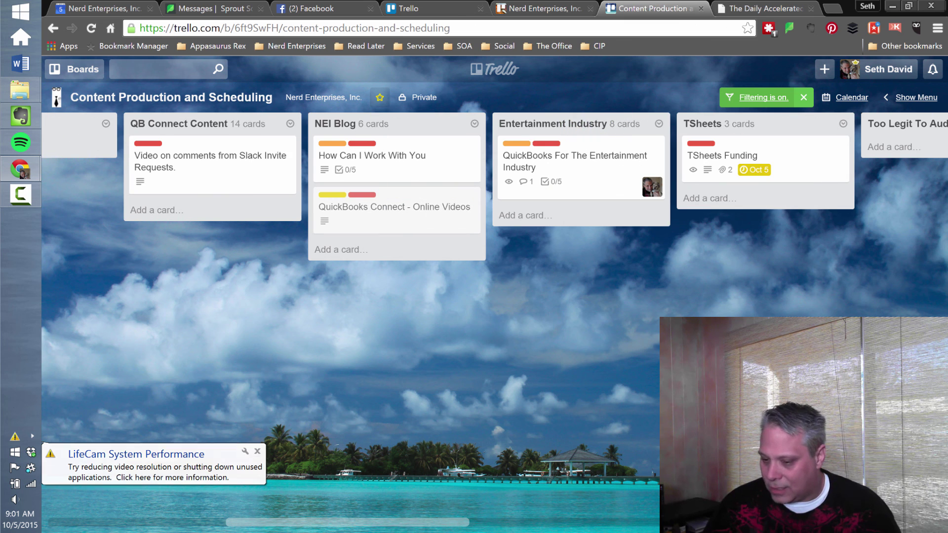
pyautogui.hscroll(6, 391, 324)
pyautogui.click(257, 451)
pyautogui.hscroll(8, 685, 274)
pyautogui.hscroll(6, 361, 293)
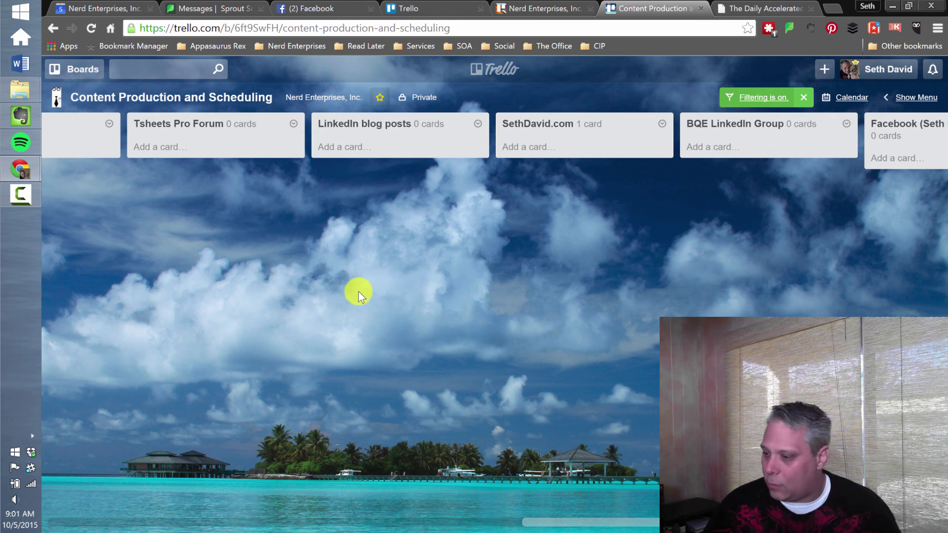
pyautogui.hscroll(3, 531, 257)
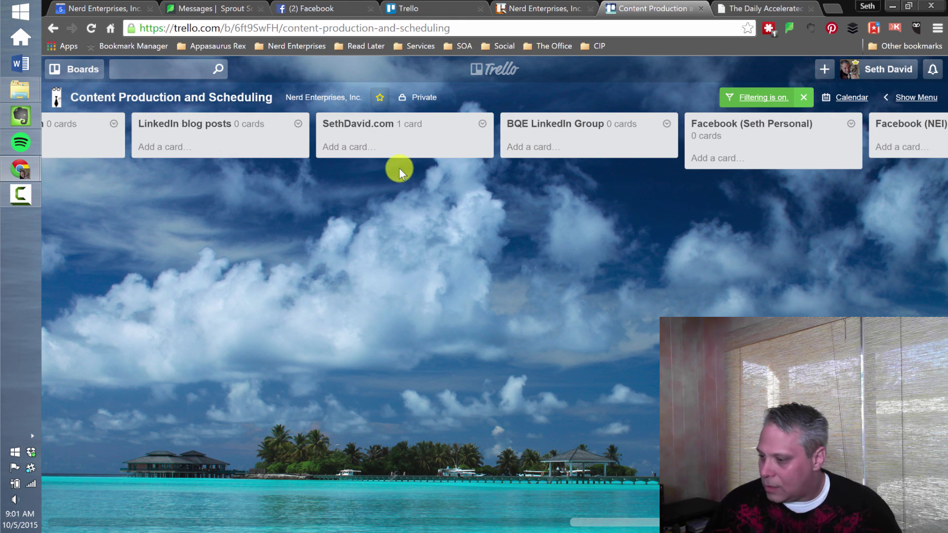
pyautogui.hscroll(8, 688, 282)
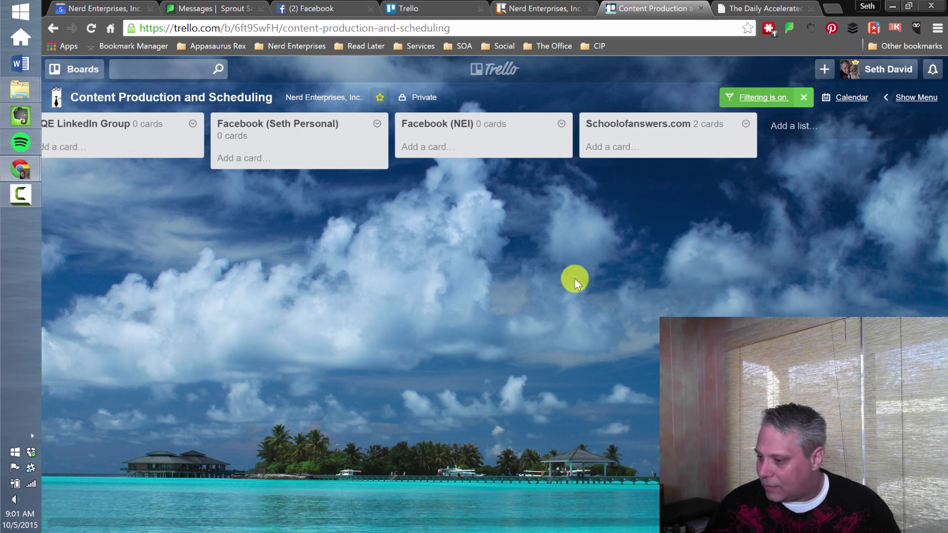
pyautogui.hscroll(-8, 262, 276)
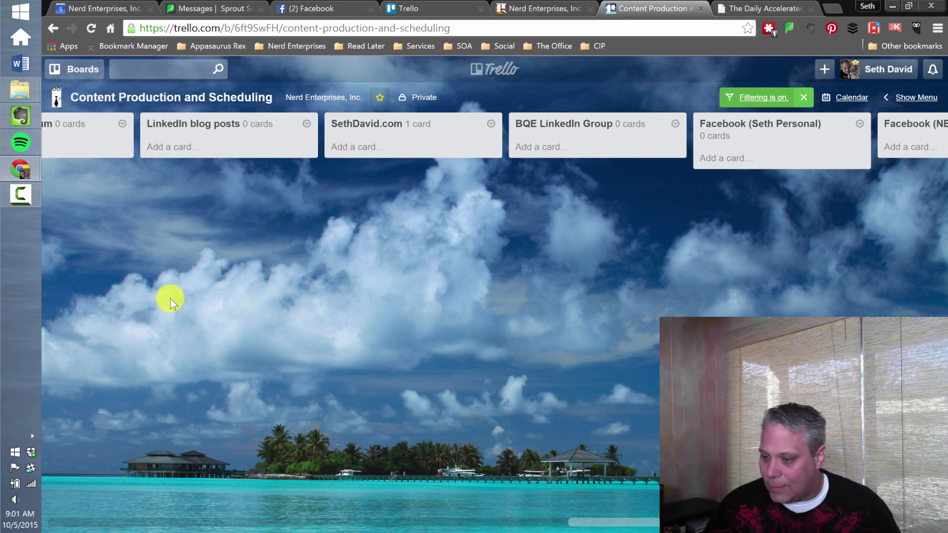
pyautogui.hscroll(-18, 171, 299)
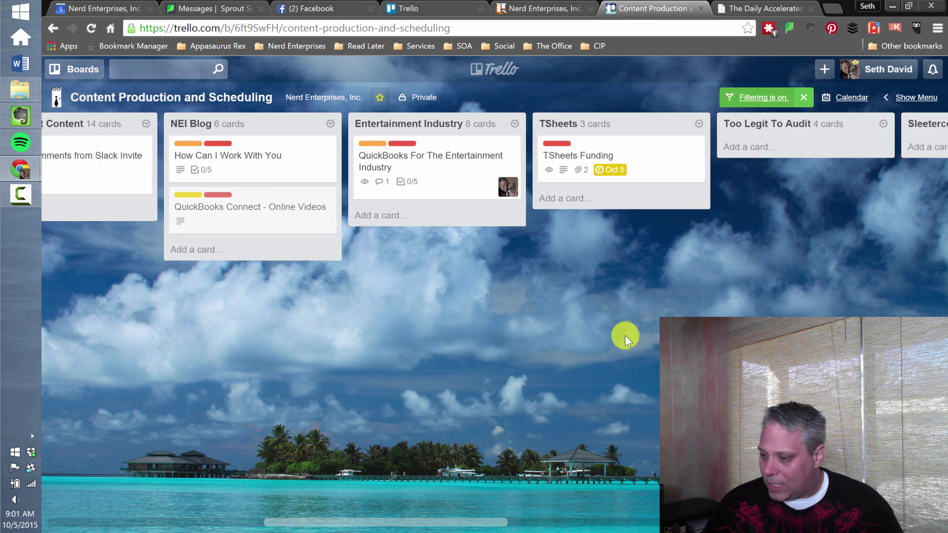
pyautogui.hscroll(-7, 601, 330)
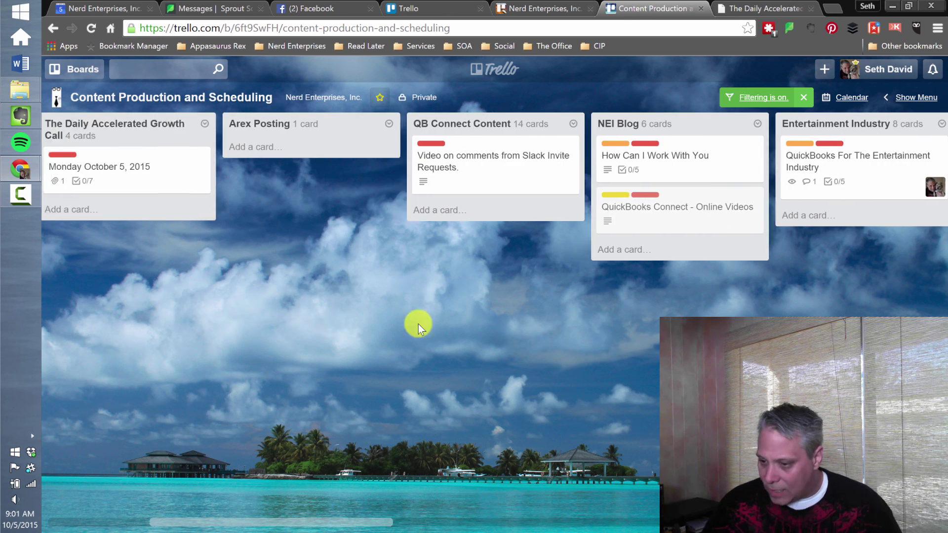
pyautogui.hscroll(-5, 444, 325)
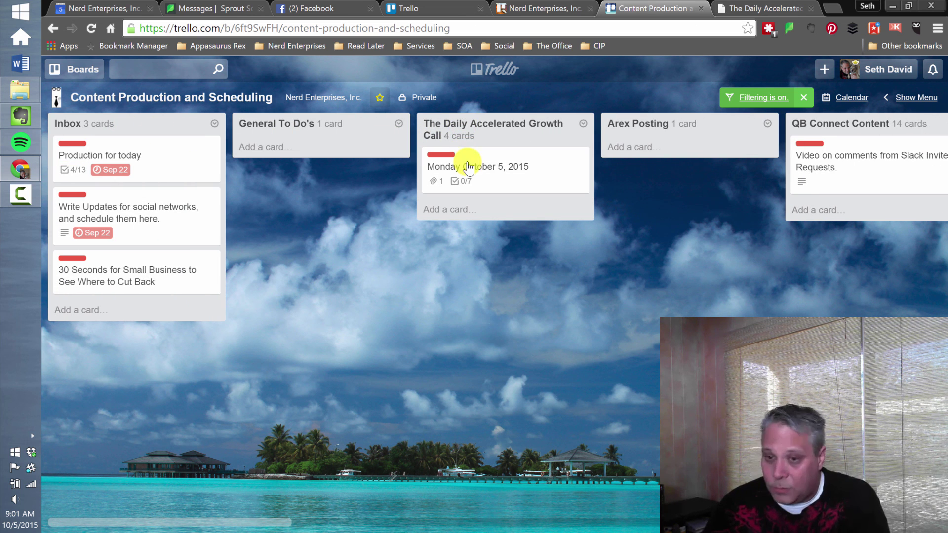
pyautogui.click(481, 170)
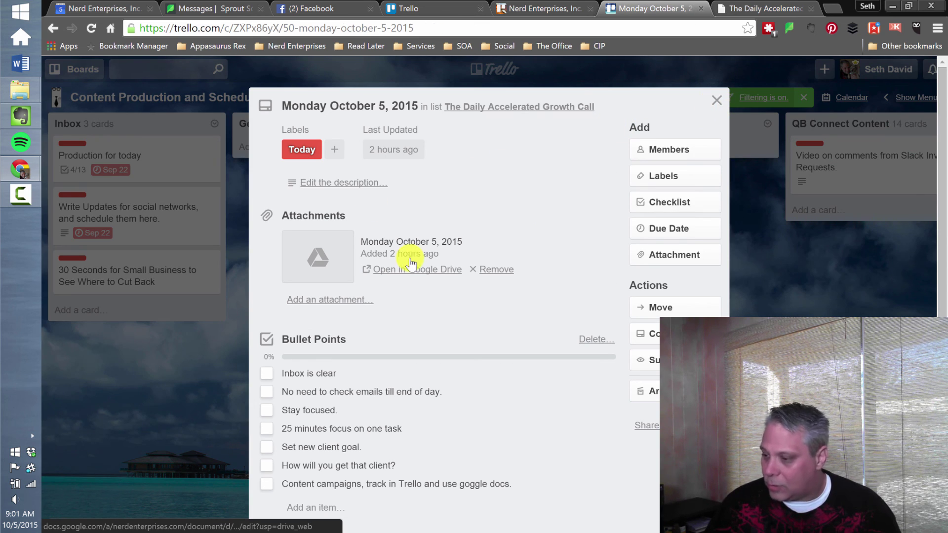
pyautogui.click(716, 101)
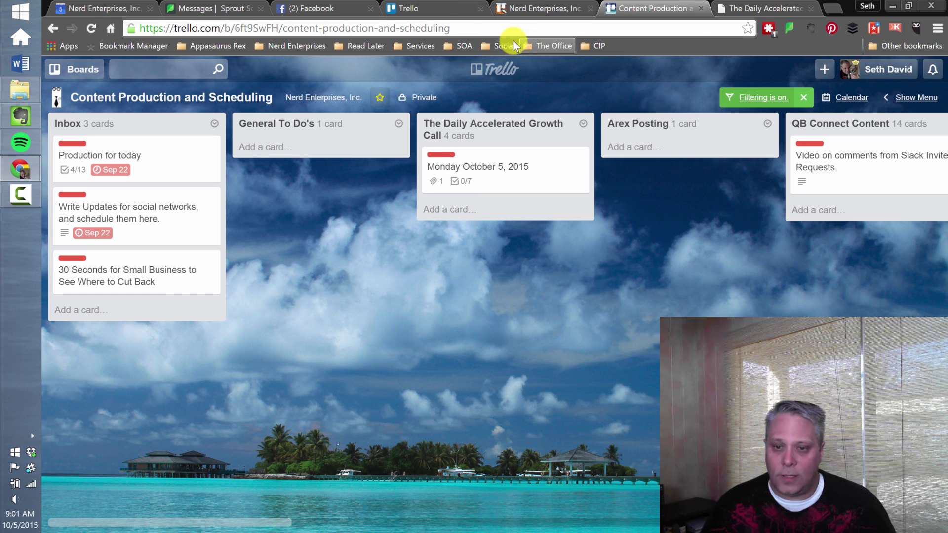
# - Return to The Daily Accelerated Growth Call product page priced $750.00/month
pyautogui.click(766, 9)
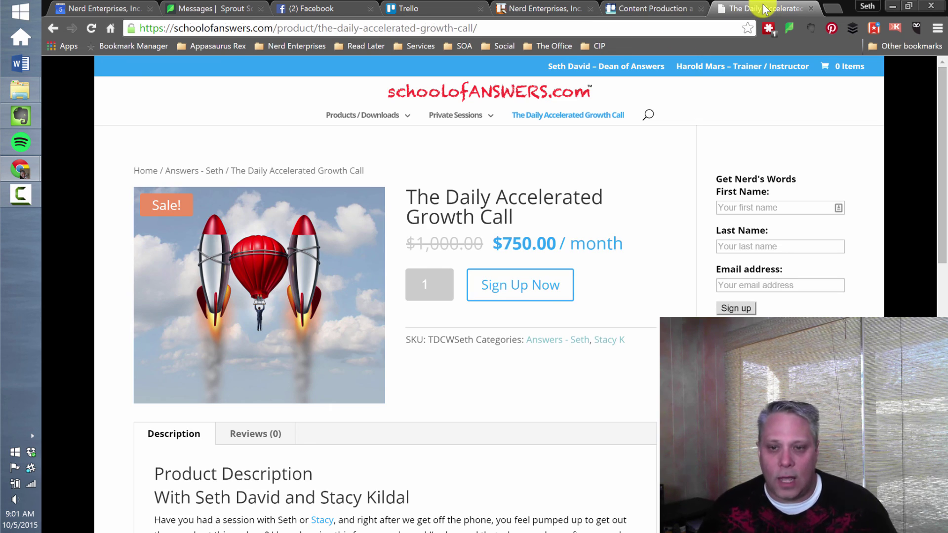